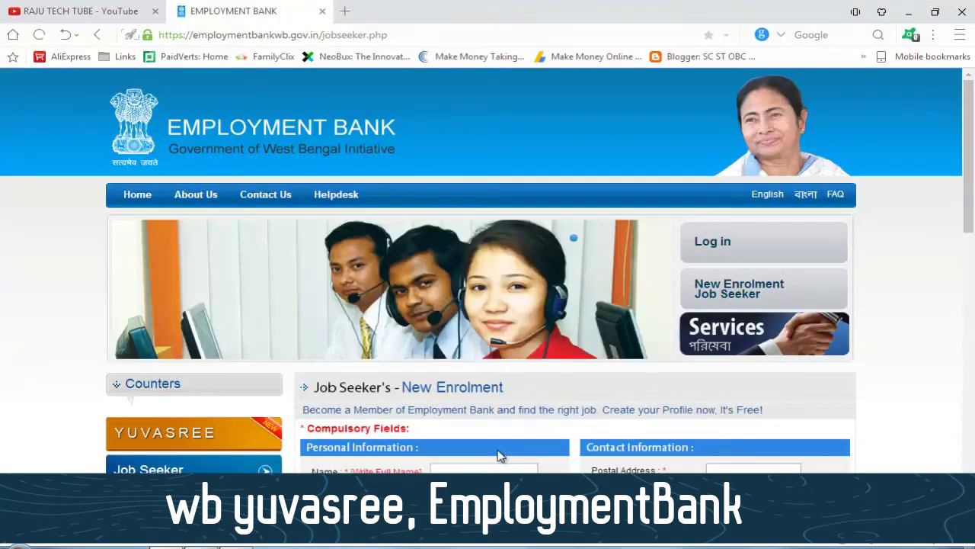
# Examine the new enrolment form and the choices offered for sex, caste, religion and marital status in its personal information section
pyautogui.scroll(-9, 500, 454)
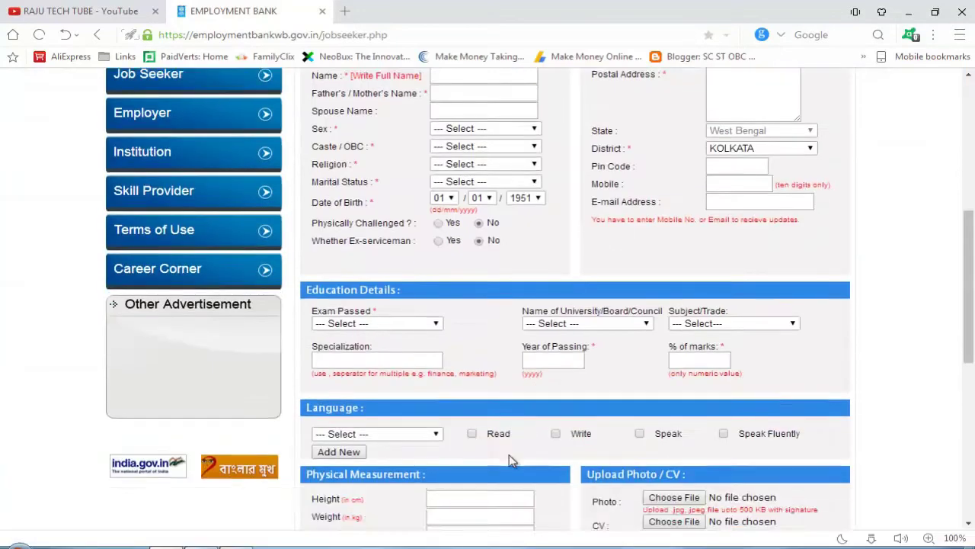
pyautogui.scroll(-3, 510, 460)
pyautogui.scroll(12, 510, 461)
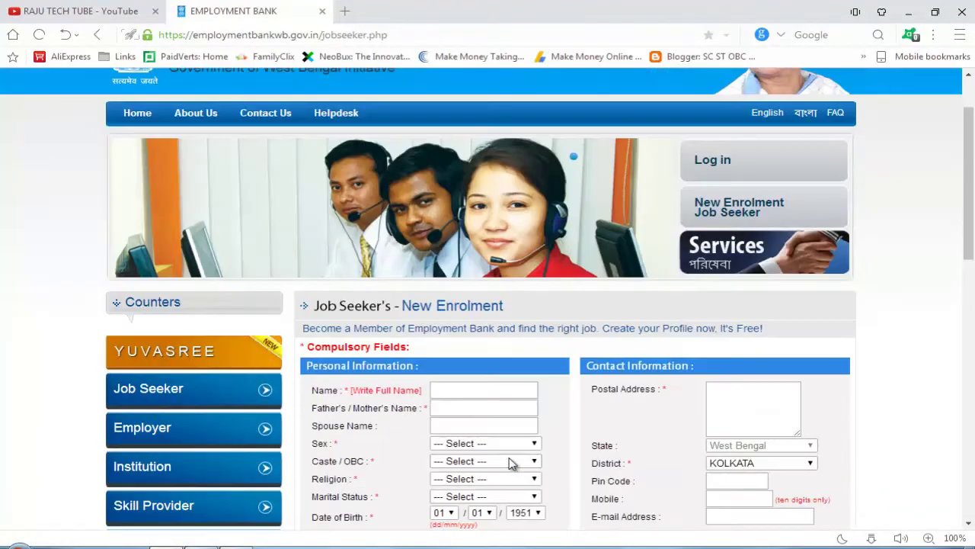
pyautogui.scroll(-3, 510, 461)
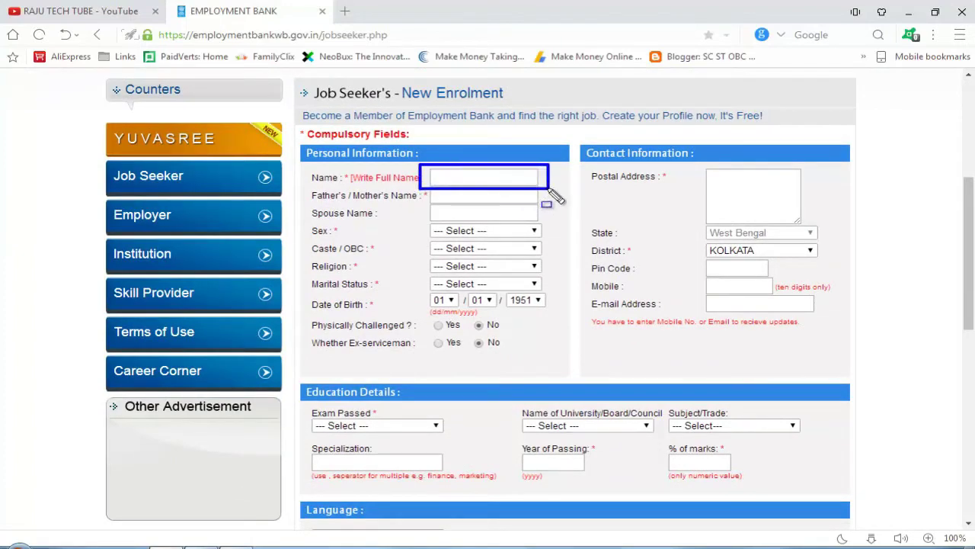
pyautogui.moveTo(420, 190); pyautogui.dragTo(550, 205)
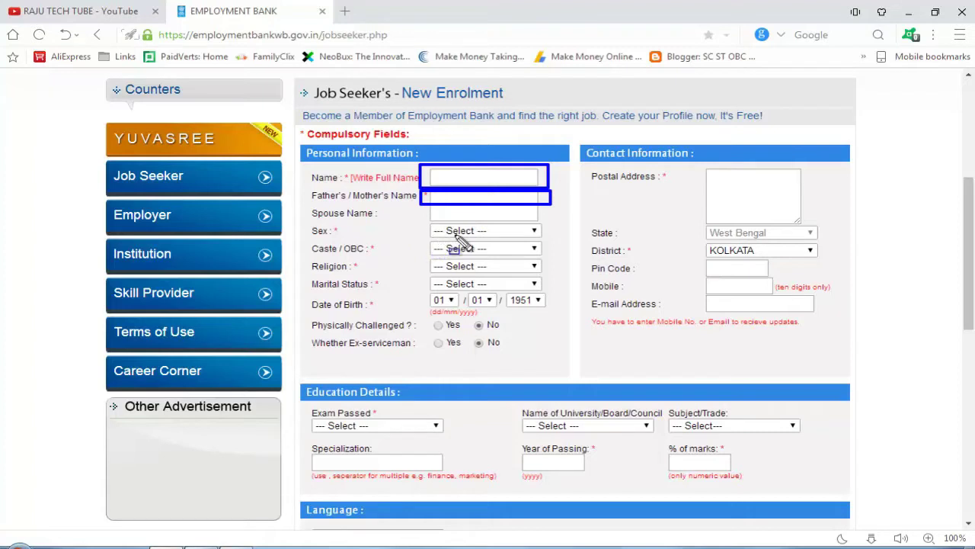
pyautogui.click(464, 230)
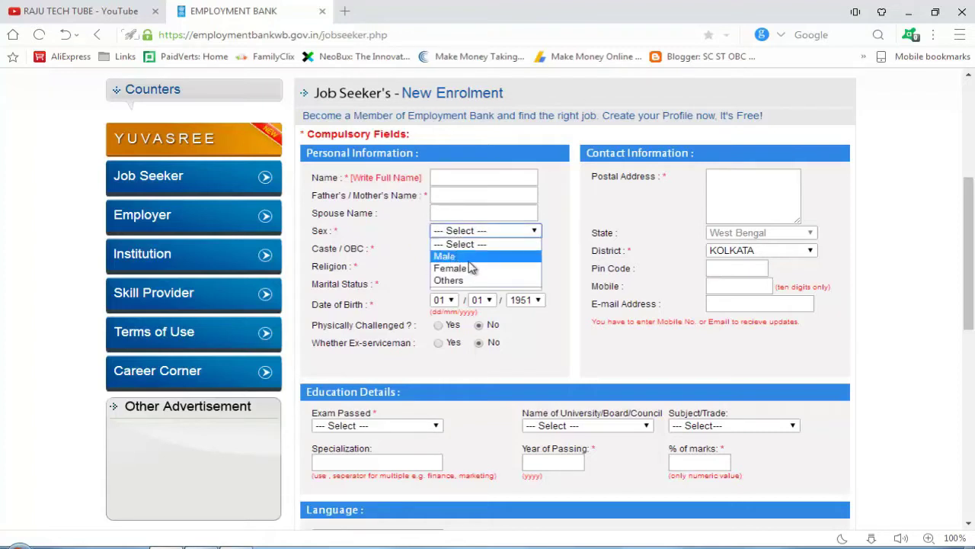
pyautogui.click(418, 251)
pyautogui.click(461, 250)
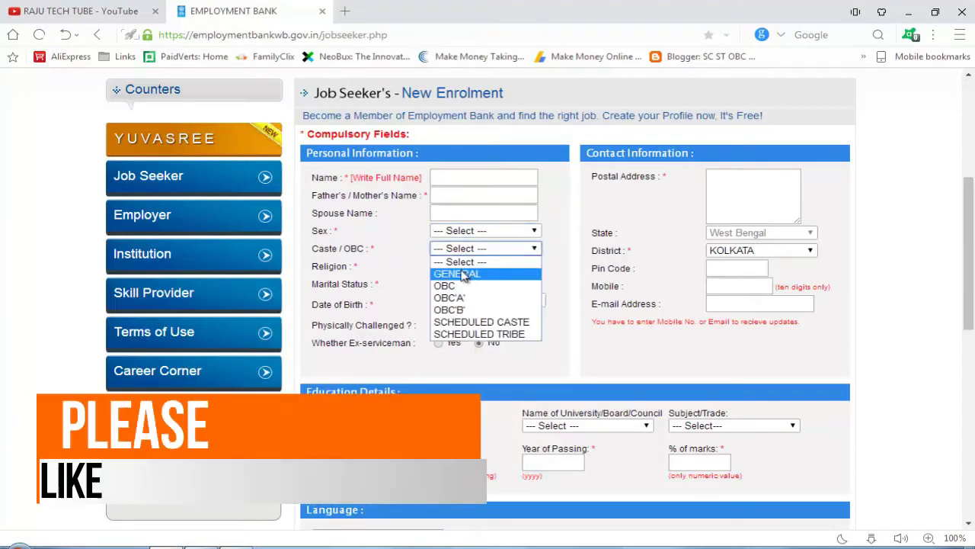
pyautogui.click(407, 273)
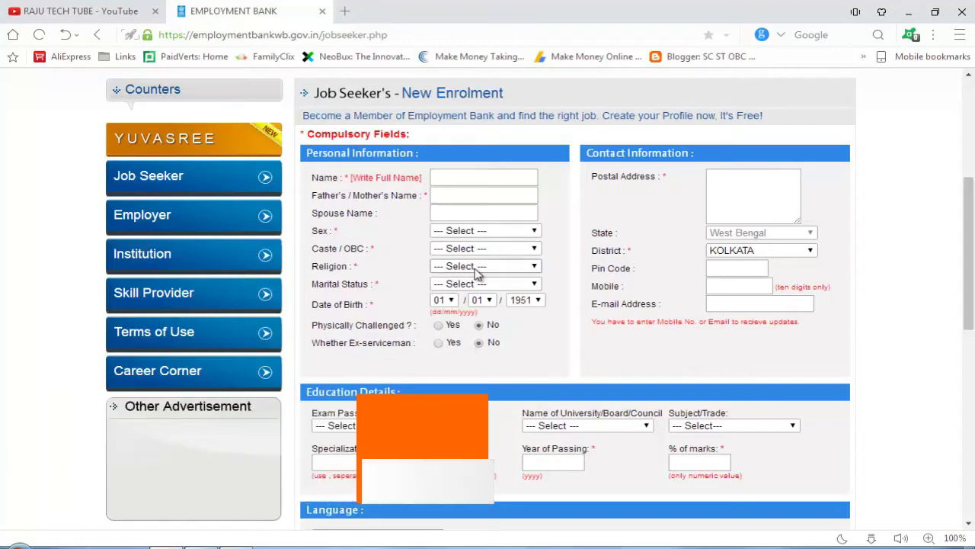
pyautogui.click(476, 271)
pyautogui.click(409, 292)
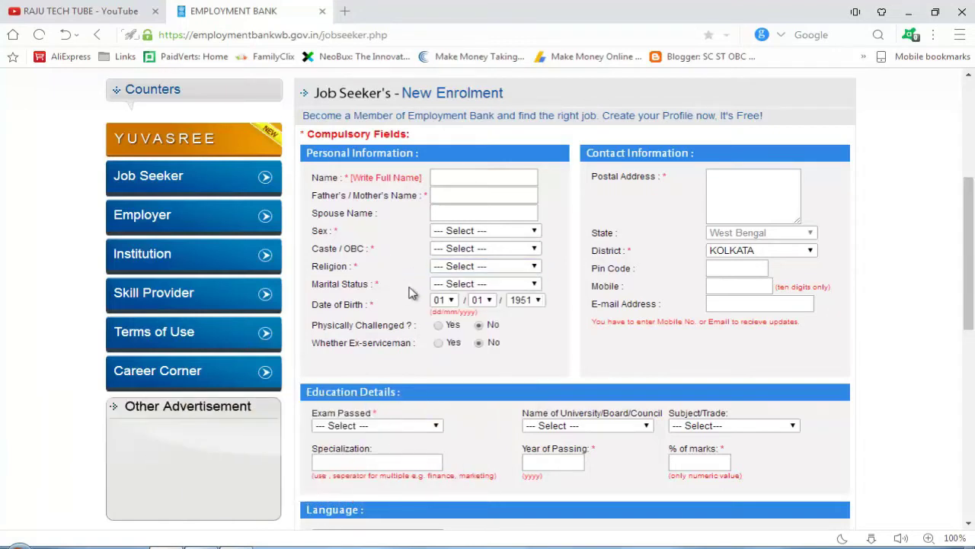
pyautogui.click(457, 284)
pyautogui.click(394, 274)
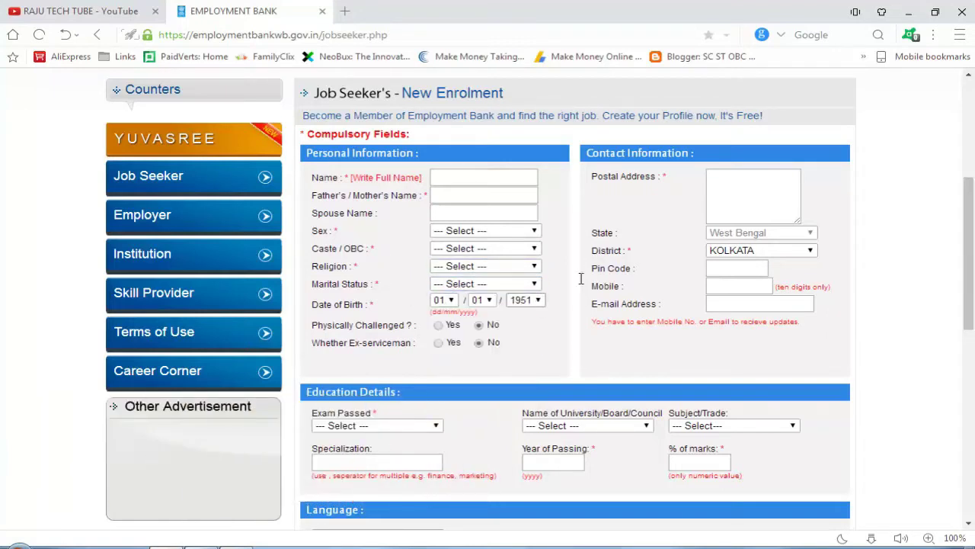
# Set the district in the contact information to PASCHIM BARDHAMAN
pyautogui.click(722, 191)
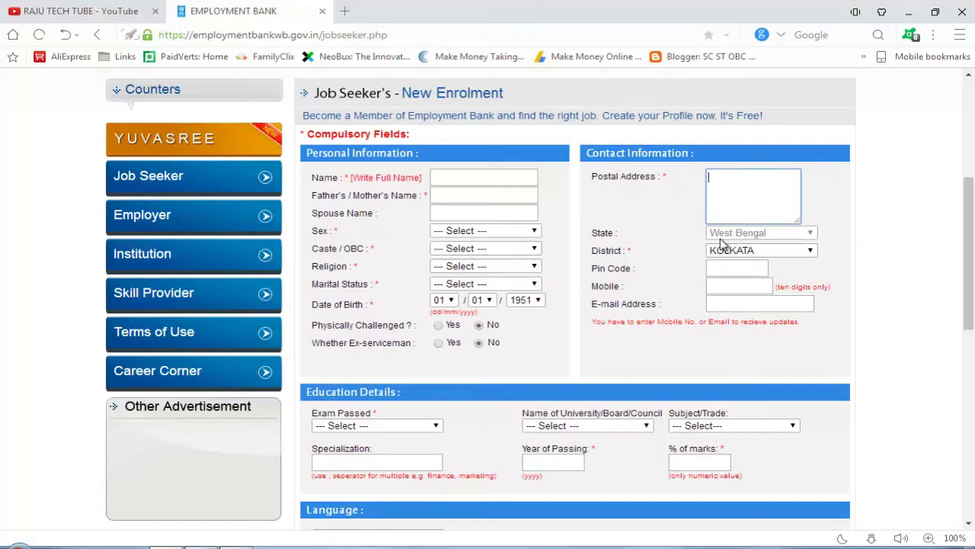
pyautogui.click(738, 255)
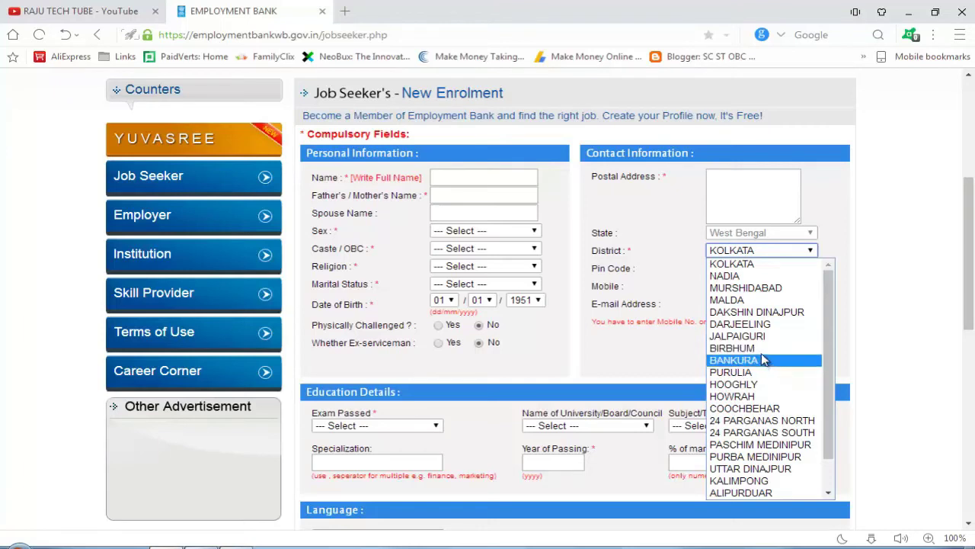
pyautogui.scroll(-1, 829, 373)
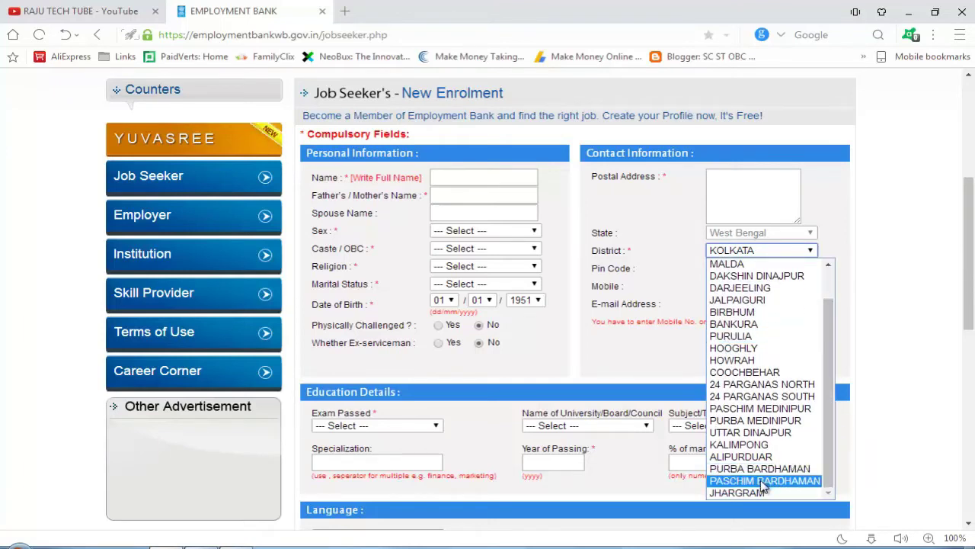
pyautogui.click(762, 482)
# Choose ASANSOL SADAR as the subdivision and Asansole Corporation as the block or municipality
pyautogui.click(731, 270)
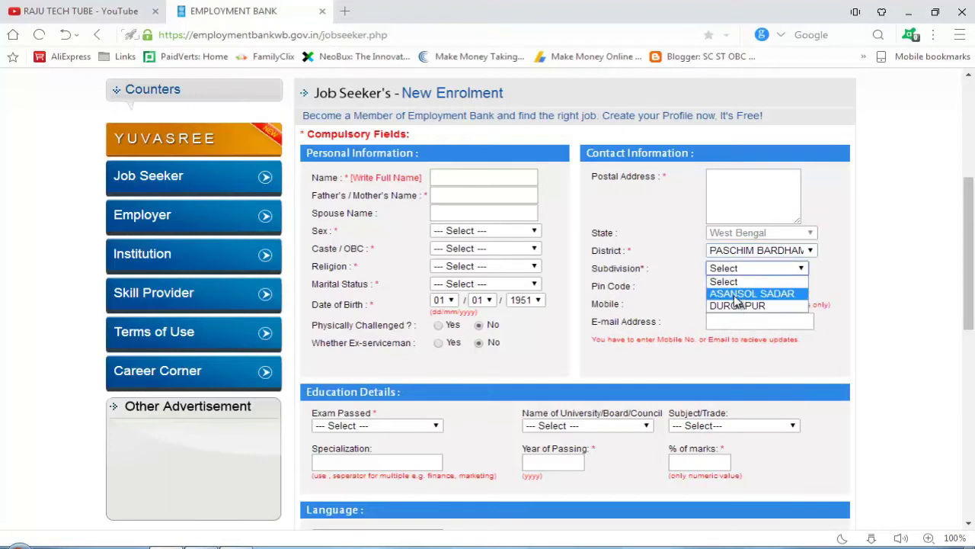
pyautogui.click(736, 294)
pyautogui.click(730, 288)
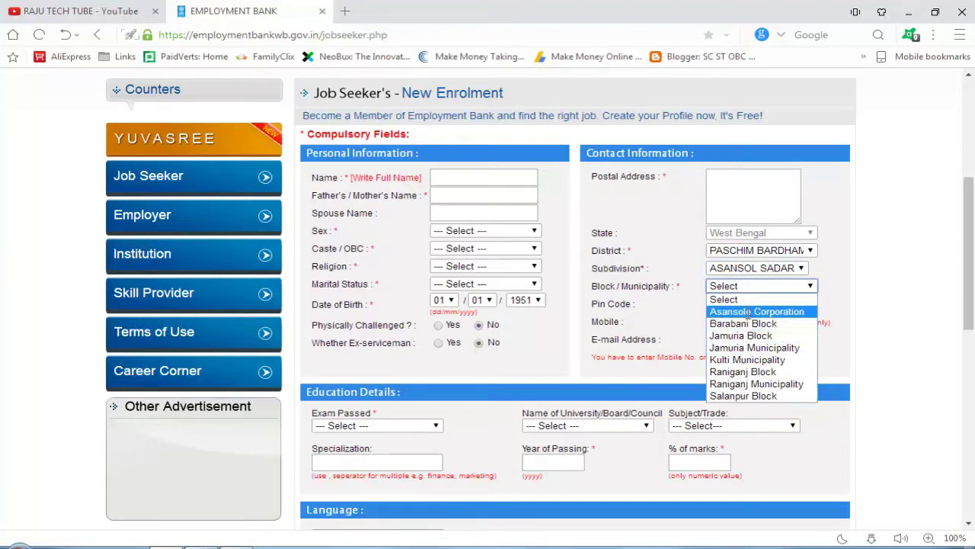
pyautogui.click(756, 312)
pyautogui.click(731, 305)
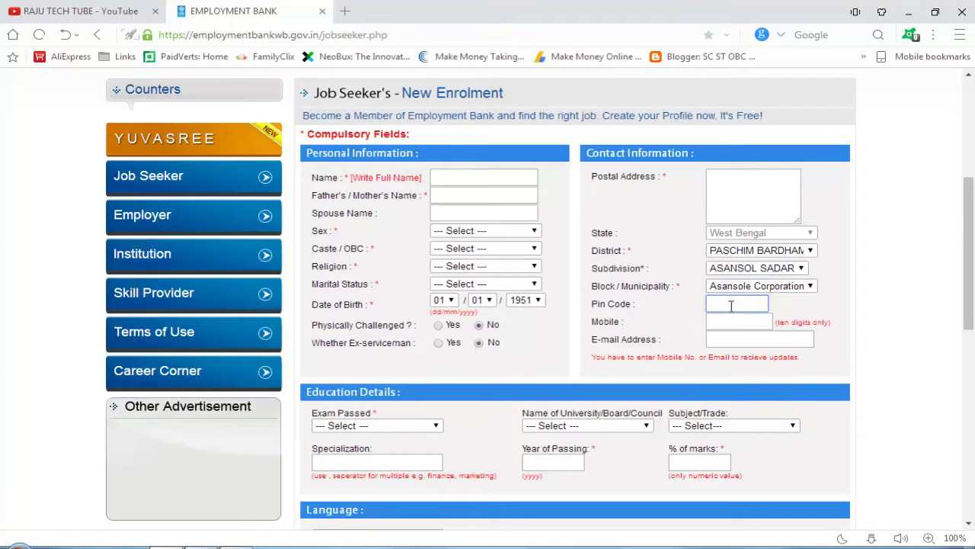
# Select (10 +2) Arts as the exam passed in the education details, with West Bengal Council of Higher Secondary Education as its board
pyautogui.scroll(-2, 730, 306)
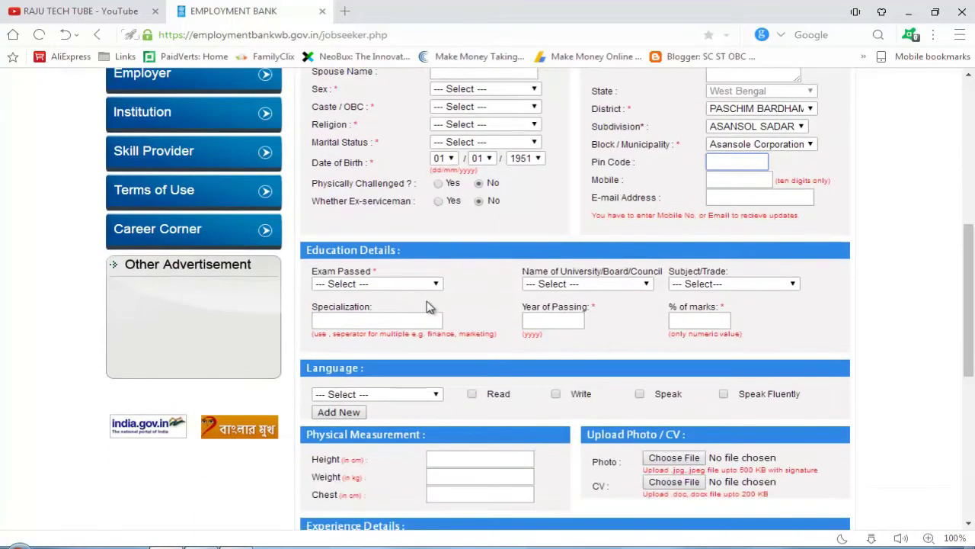
pyautogui.click(381, 285)
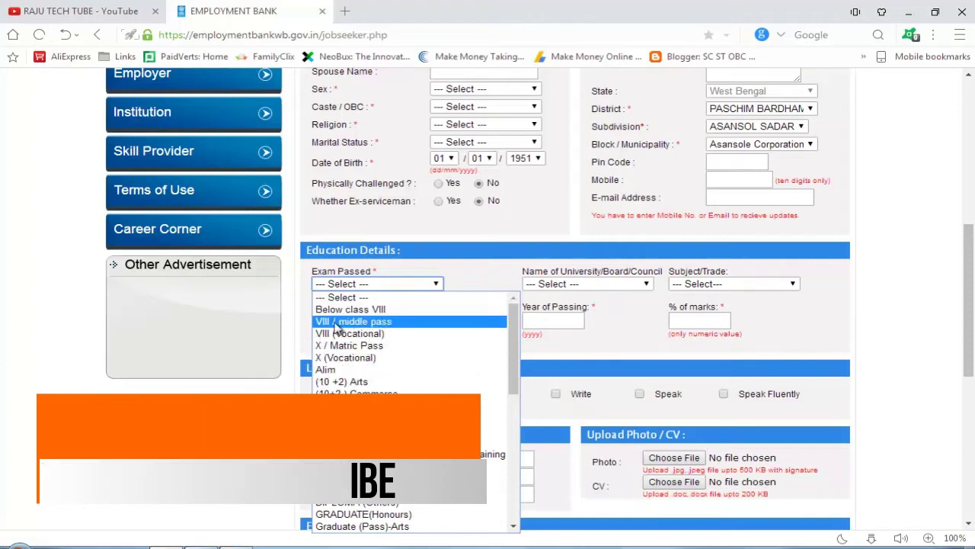
pyautogui.click(297, 314)
pyautogui.click(385, 288)
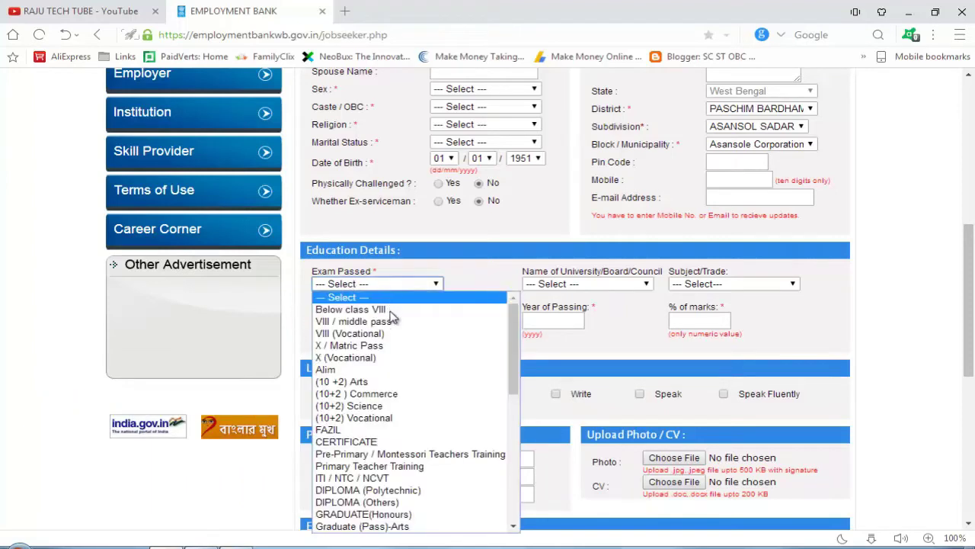
pyautogui.click(372, 383)
pyautogui.click(563, 287)
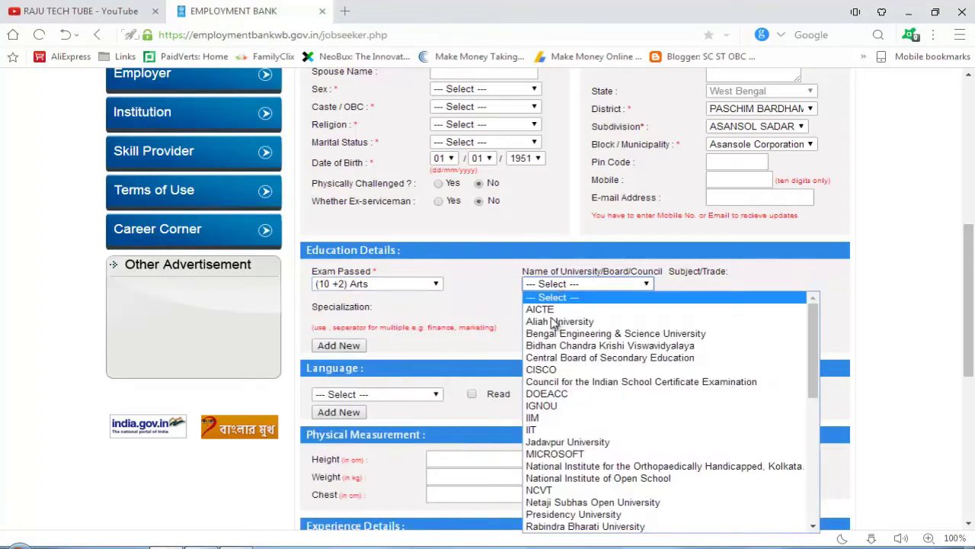
pyautogui.moveTo(811, 334); pyautogui.dragTo(815, 503)
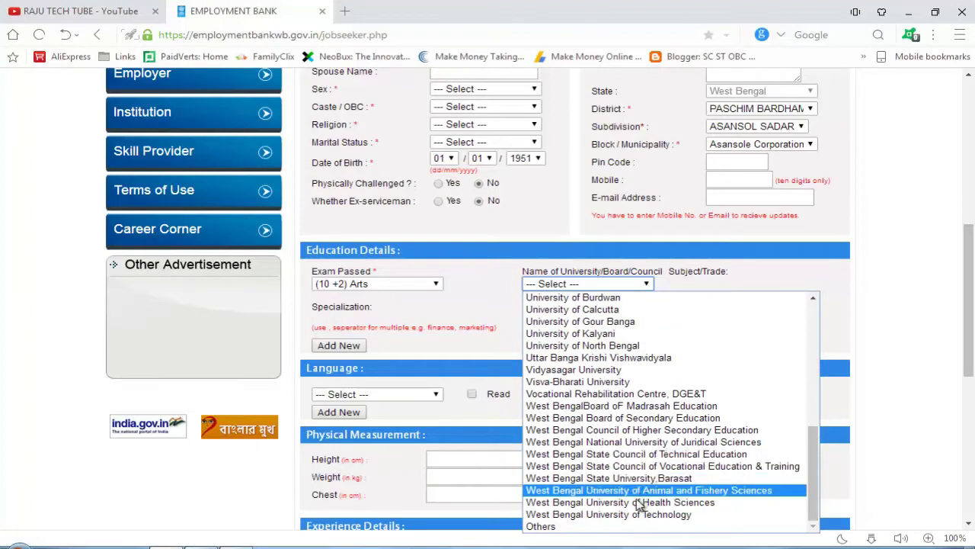
pyautogui.click(663, 431)
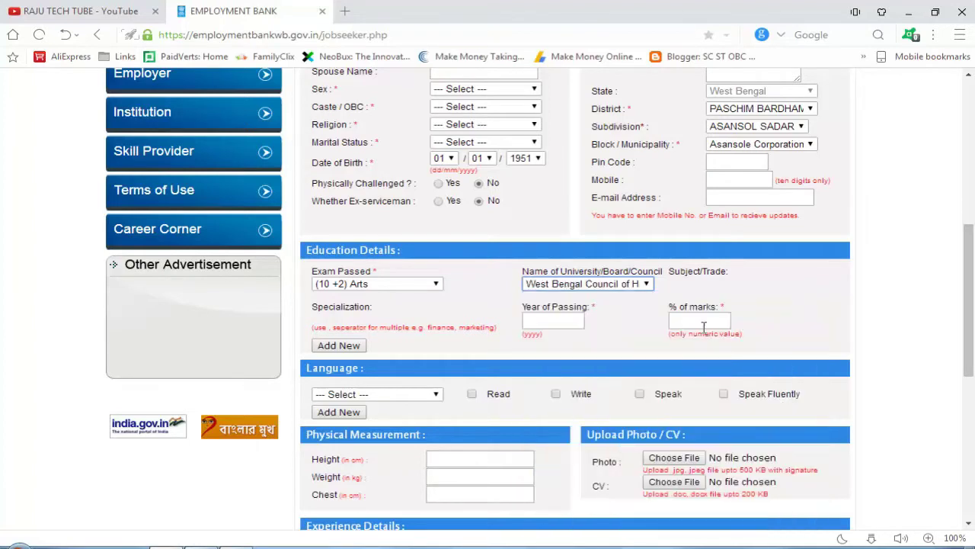
# Enter 2015 as the year of passing and 60 as the percentage of marks for the (10 +2) Arts exam
pyautogui.click(548, 315)
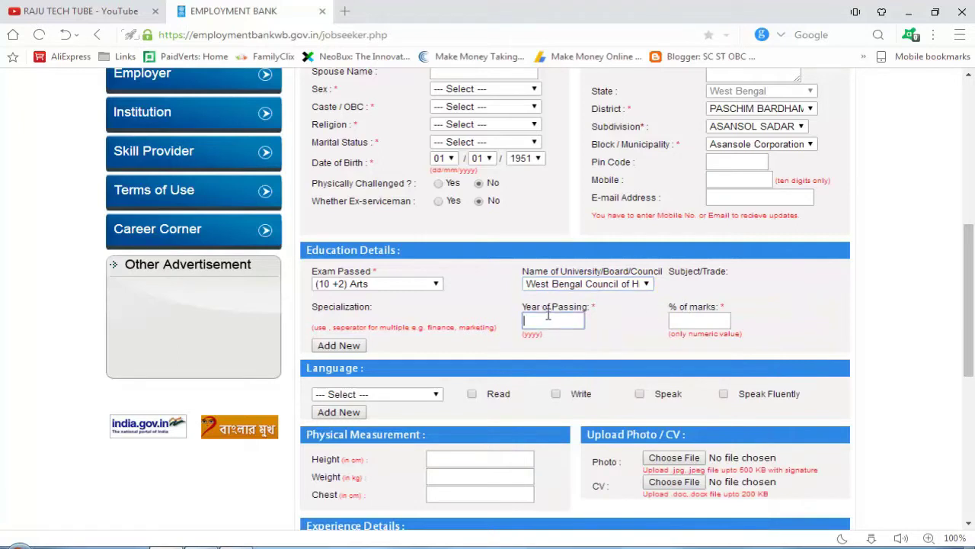
pyautogui.write('2013')
pyautogui.press('Tab')
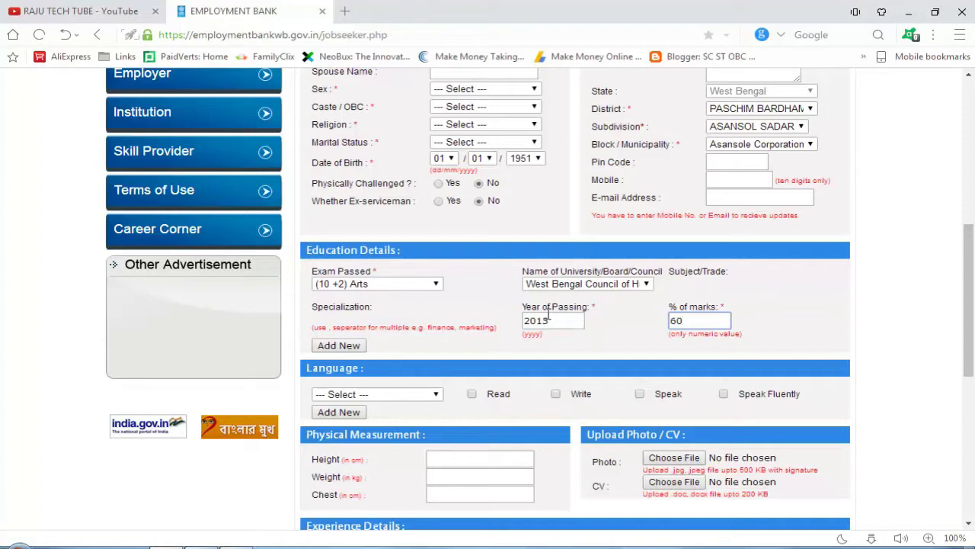
# Add a second education entry for X / Matric Pass from the West Bengal Board of Secondary Education
pyautogui.click(338, 345)
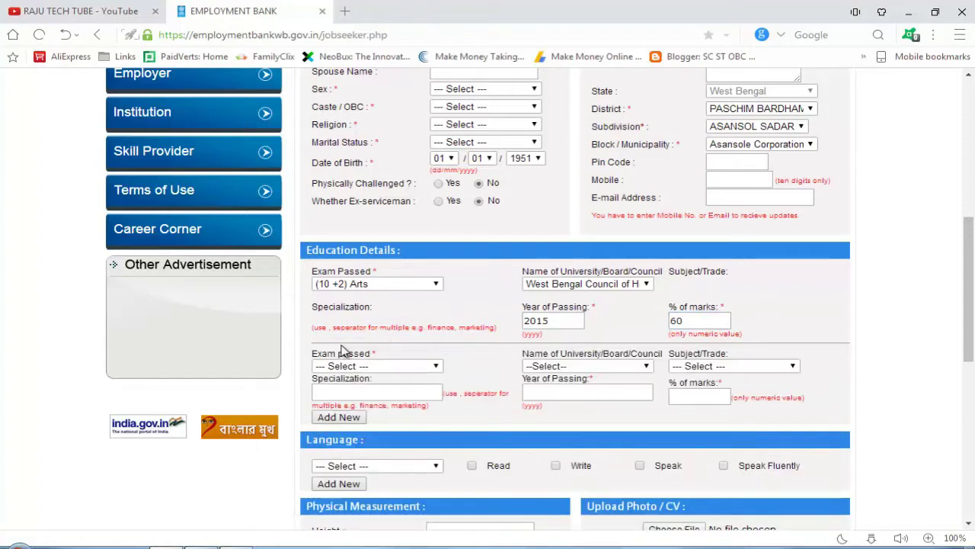
pyautogui.click(375, 366)
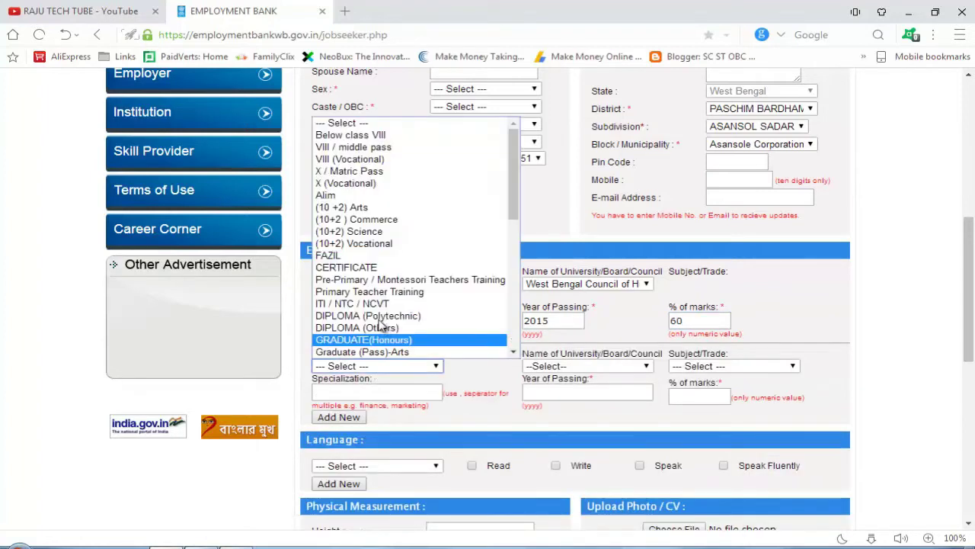
pyautogui.click(381, 176)
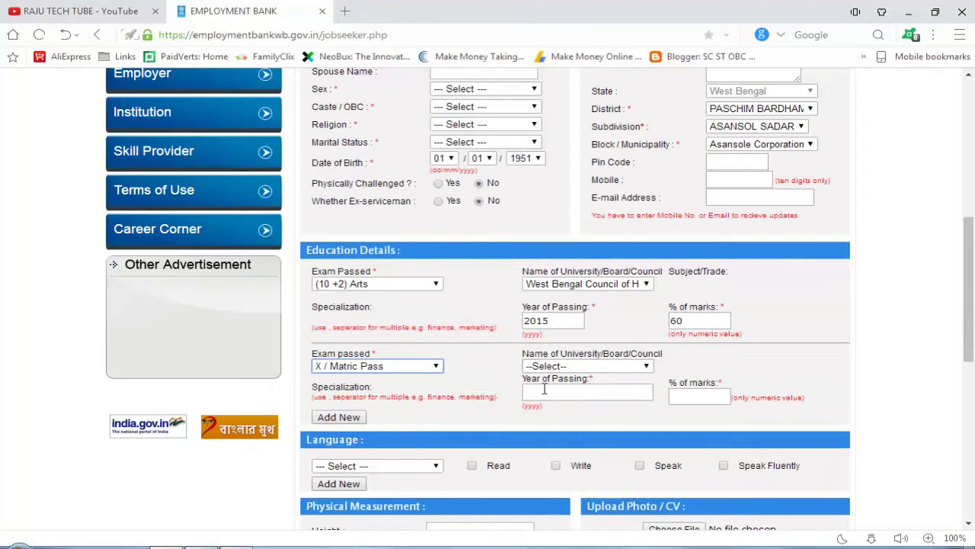
pyautogui.click(565, 367)
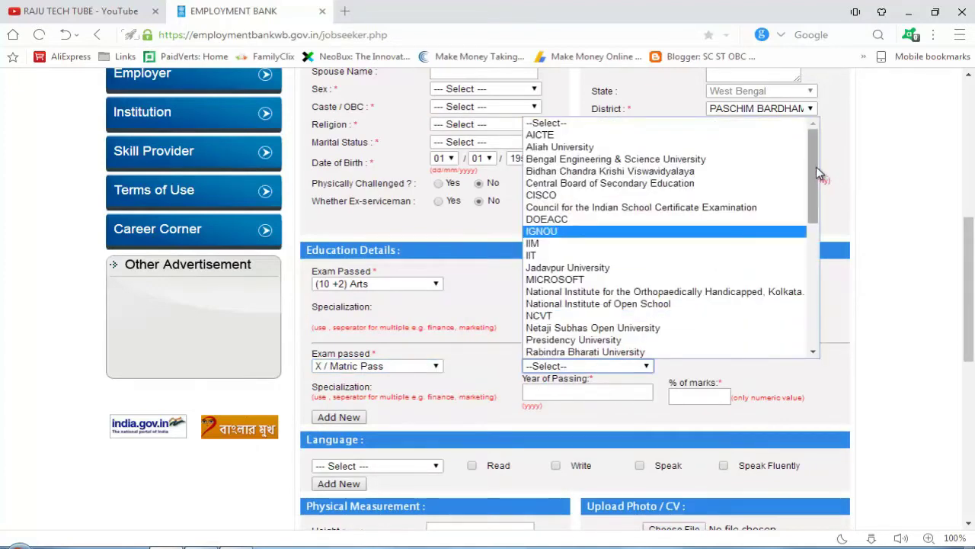
pyautogui.moveTo(816, 166); pyautogui.dragTo(815, 305)
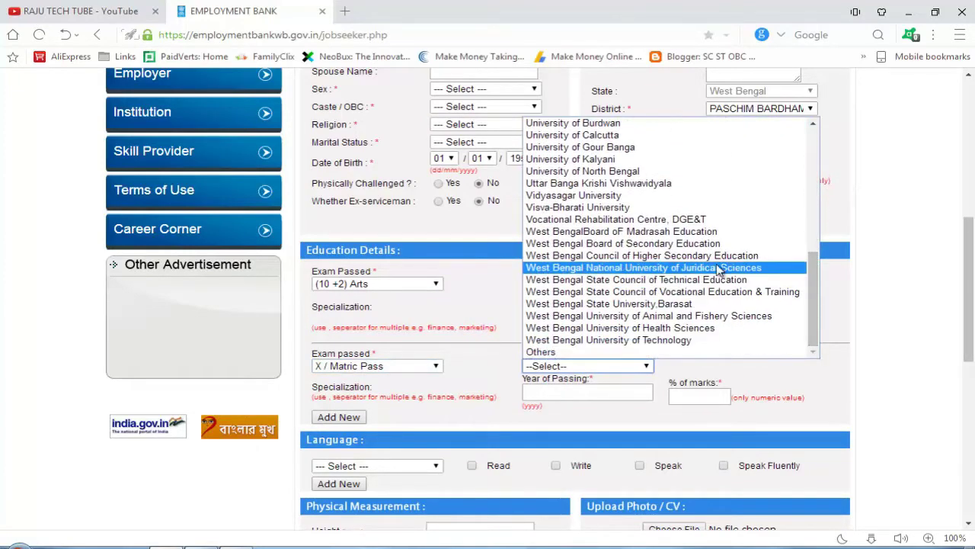
pyautogui.click(676, 244)
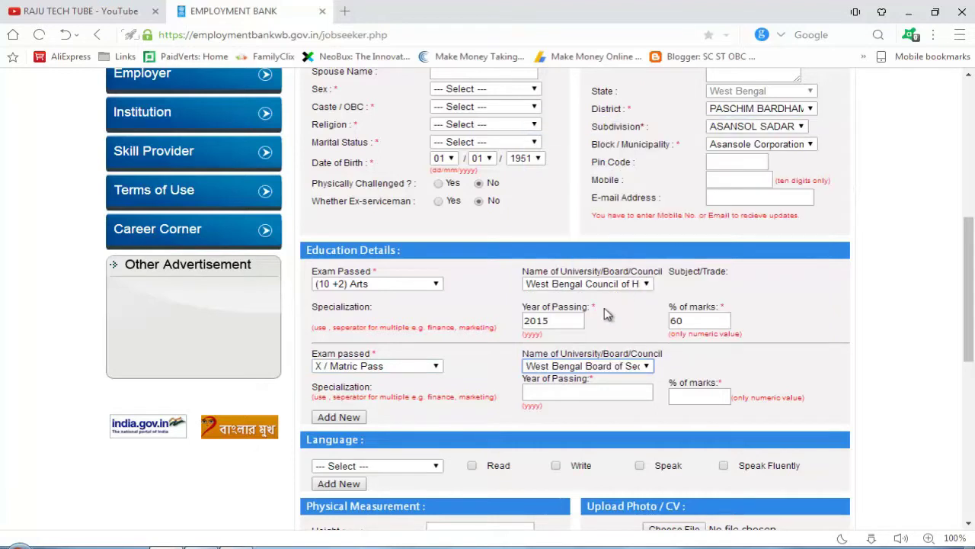
# Enter 2013 as the year of passing and 70 as the percentage of marks for the X / Matric Pass entry
pyautogui.click(574, 393)
pyautogui.write('2013')
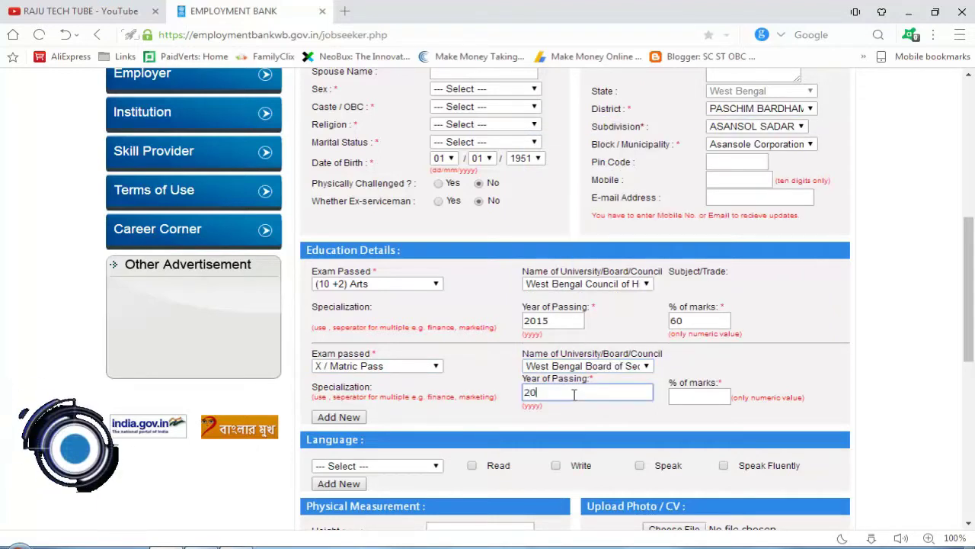
pyautogui.click(698, 397)
pyautogui.write('70')
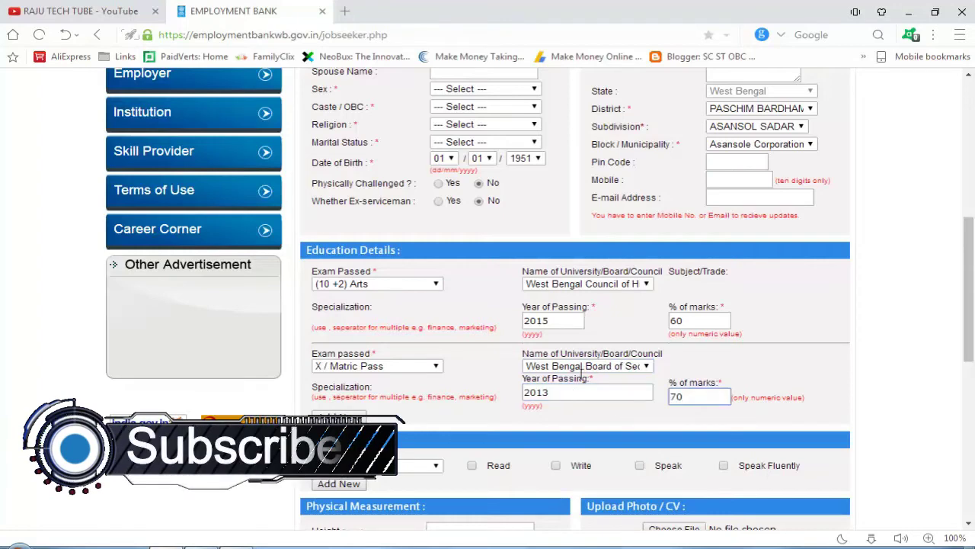
# Set the first language to BENGALI and mark it as Read, Write, Speak and Speak Fluently
pyautogui.scroll(-3, 483, 327)
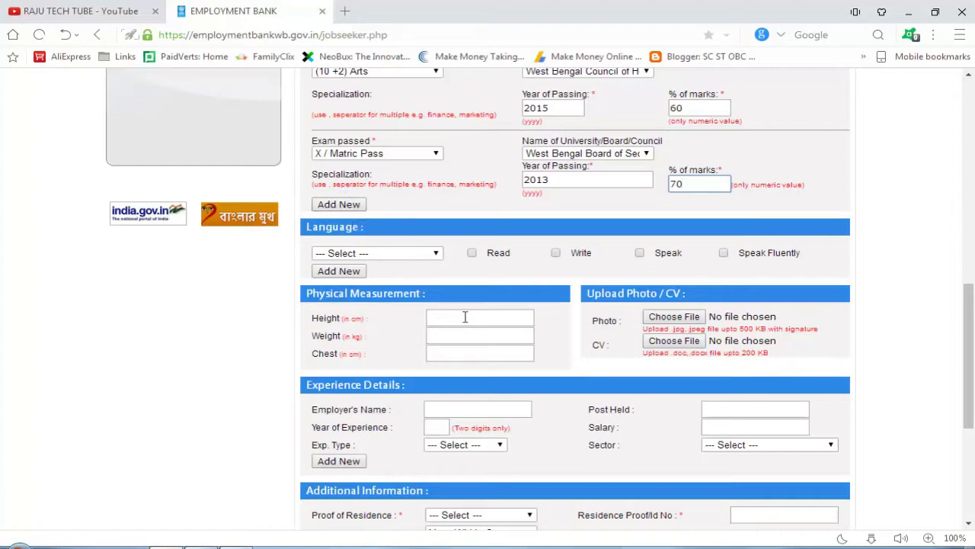
pyautogui.scroll(-1, 348, 179)
pyautogui.click(347, 182)
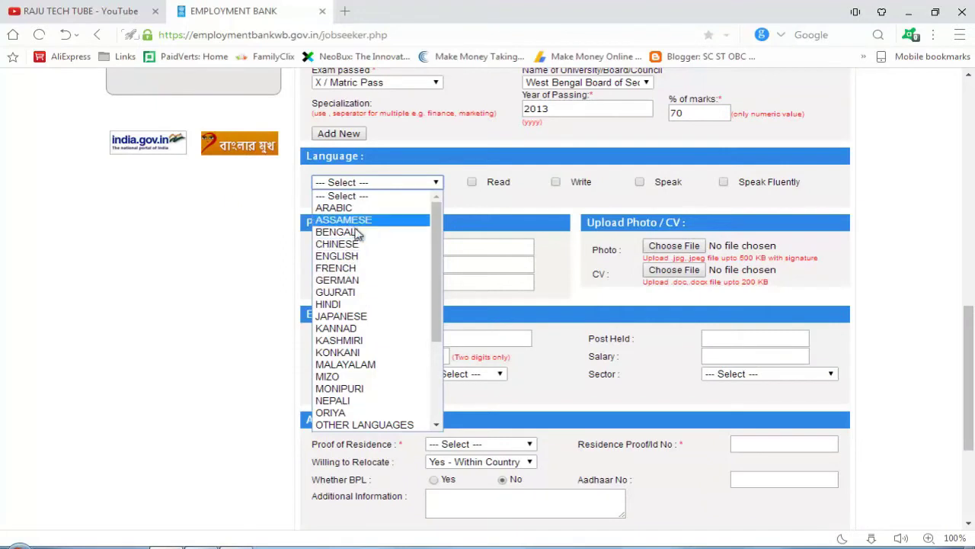
pyautogui.click(365, 231)
pyautogui.click(472, 184)
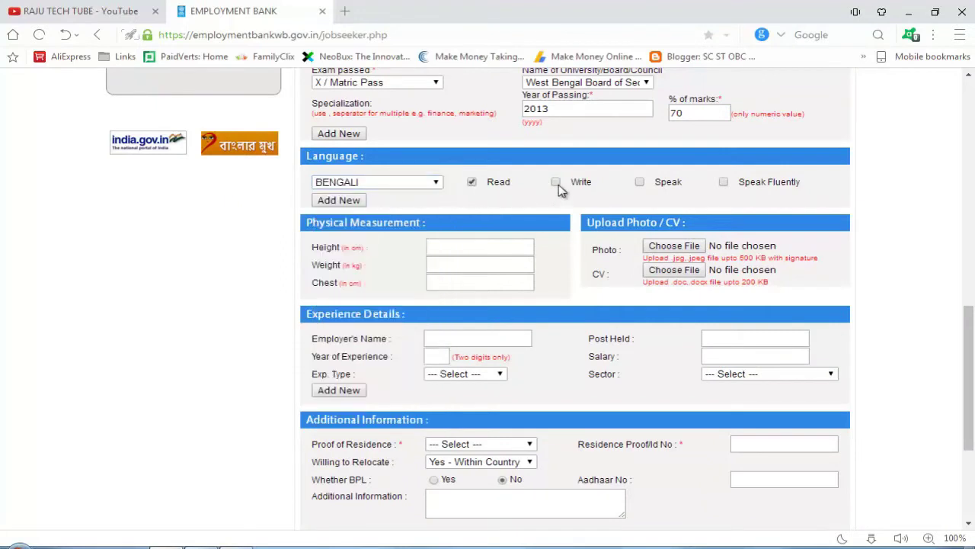
pyautogui.click(722, 185)
# Add HINDI as the second language and mark it as Read, Write, Speak and Speak Fluently
pyautogui.click(345, 200)
pyautogui.click(374, 203)
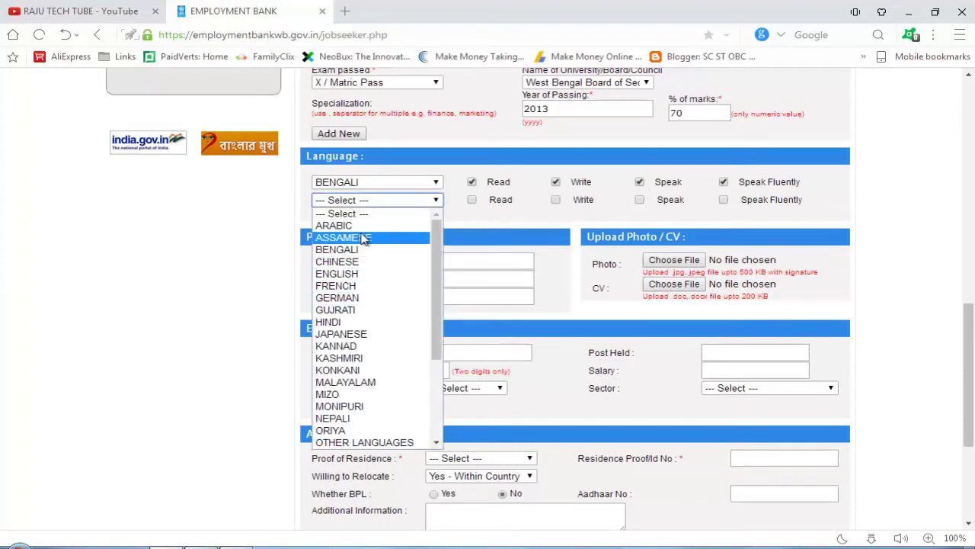
pyautogui.click(363, 322)
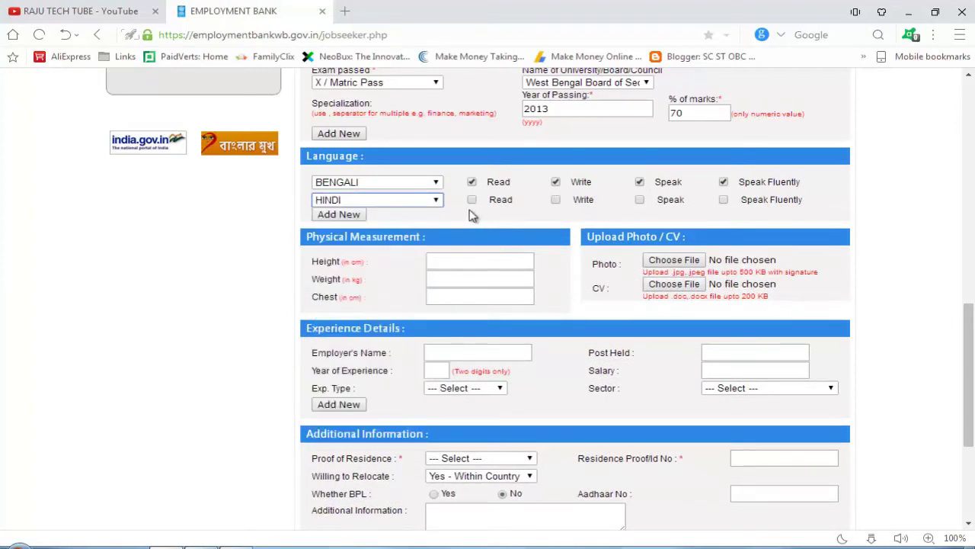
pyautogui.click(472, 201)
pyautogui.click(556, 200)
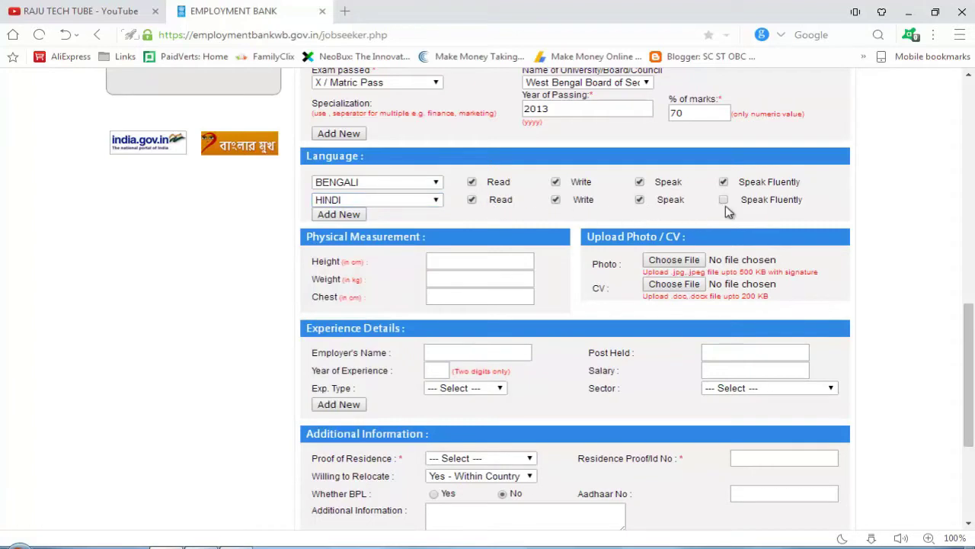
# Add ENGLISH as the third language and mark it as Read, Write and Speak Fluently
pyautogui.click(355, 214)
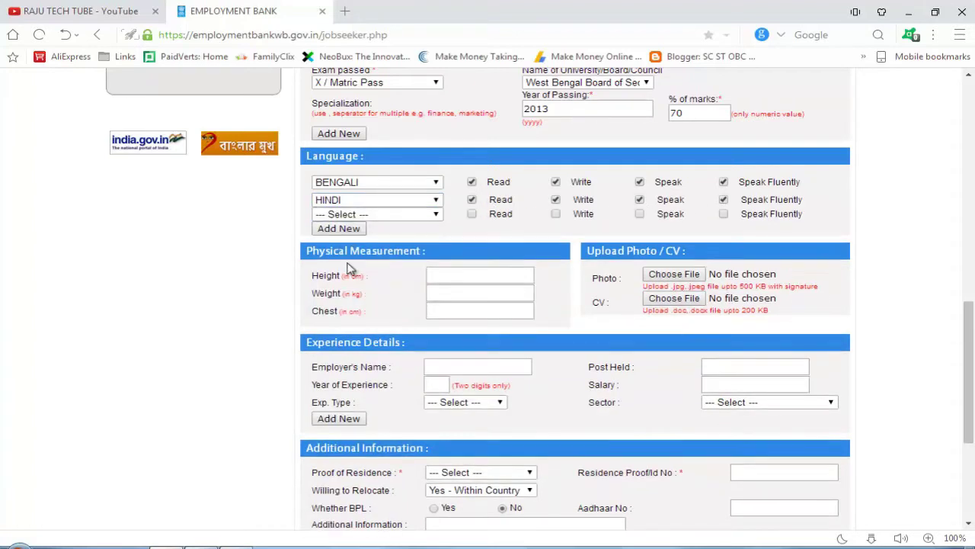
pyautogui.click(366, 214)
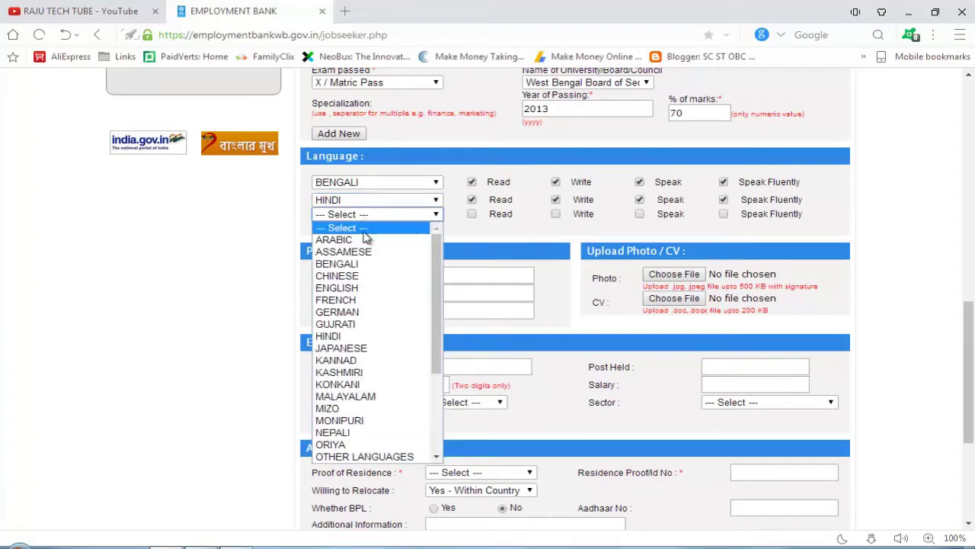
pyautogui.click(357, 290)
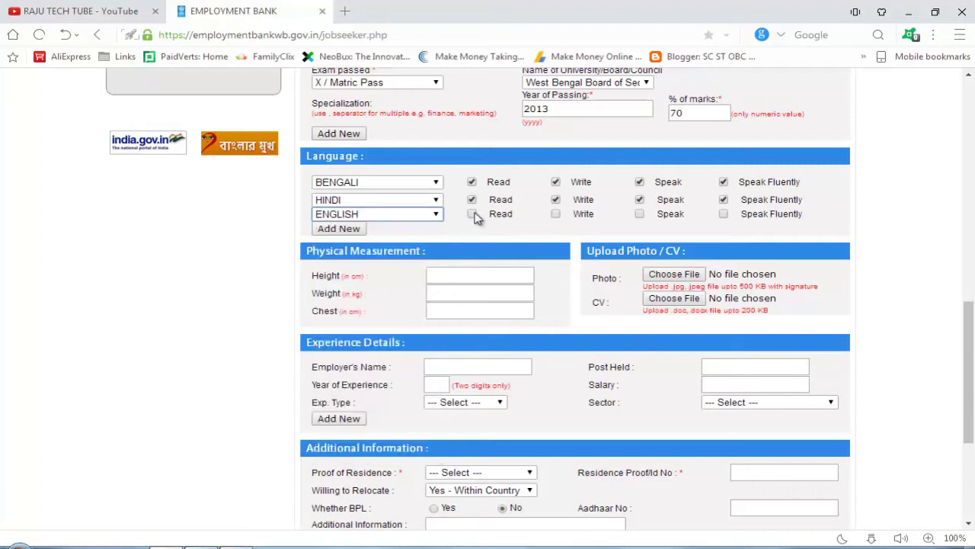
pyautogui.click(472, 214)
pyautogui.click(556, 214)
pyautogui.click(723, 214)
# Enter the physical measurements: height 173 cm, weight 60 kg and chest 78 cm
pyautogui.scroll(-1, 472, 236)
pyautogui.click(461, 206)
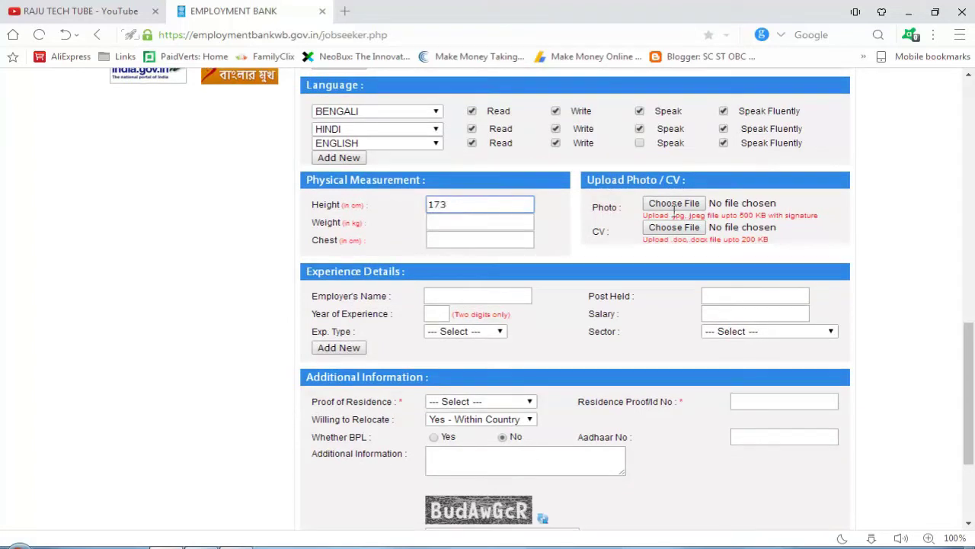
pyautogui.click(461, 224)
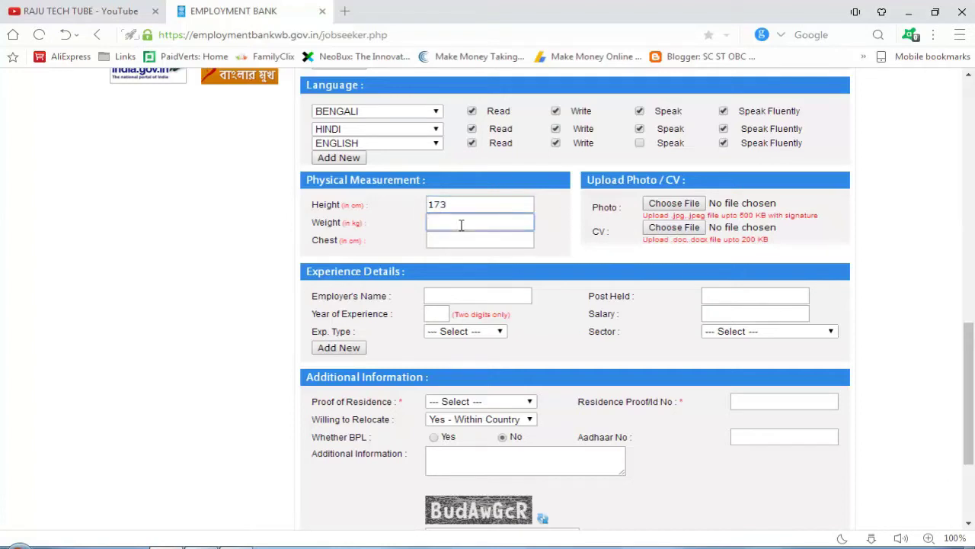
pyautogui.click(454, 240)
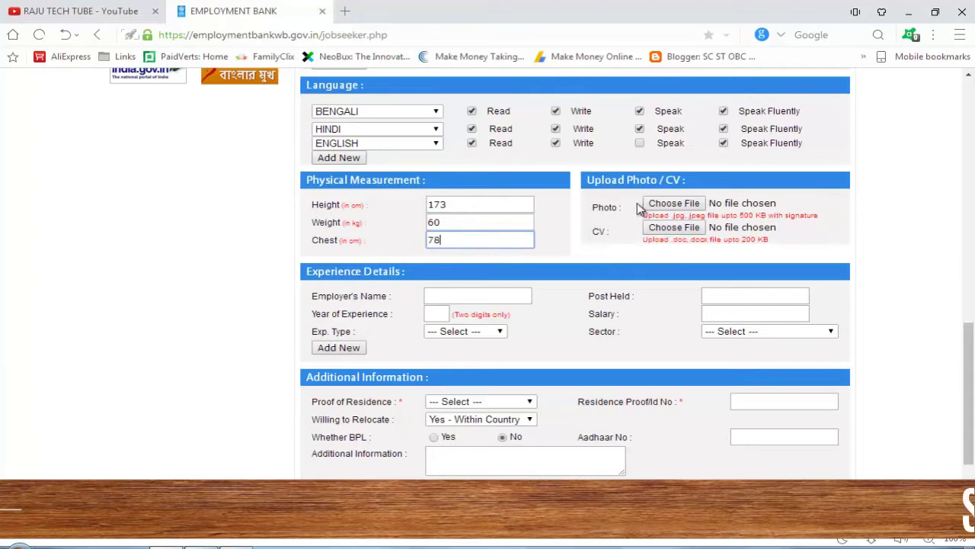
pyautogui.moveTo(577, 191)
pyautogui.mouseDown()
pyautogui.moveTo(626, 227)
pyautogui.moveTo(837, 245)
pyautogui.mouseUp()
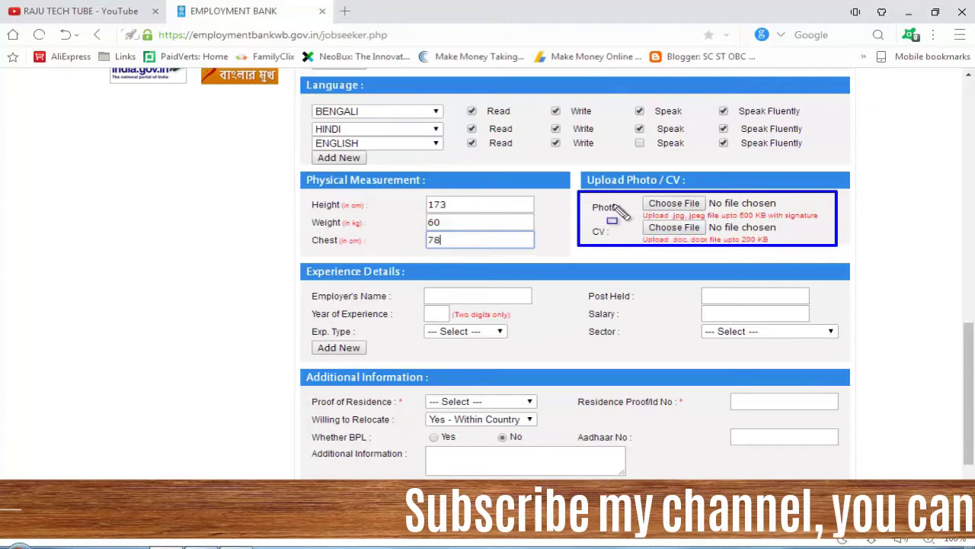
pyautogui.press('Escape')
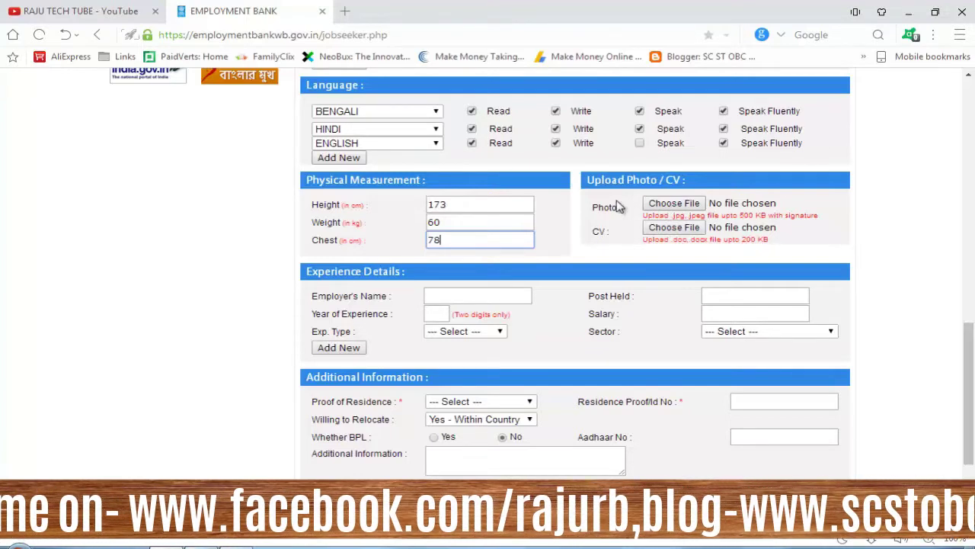
pyautogui.click(657, 202)
pyautogui.moveTo(635, 192); pyautogui.dragTo(720, 214)
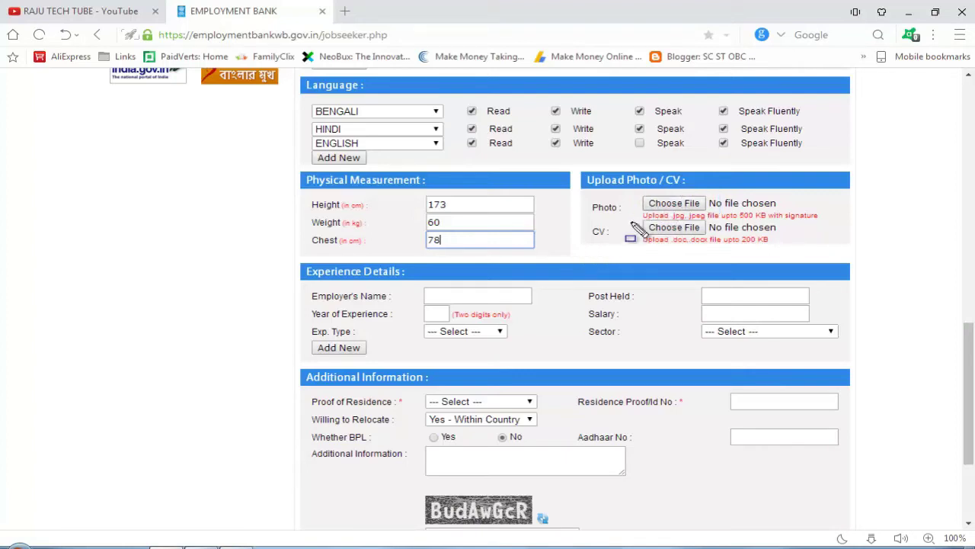
pyautogui.moveTo(631, 222); pyautogui.dragTo(720, 248)
# Look through the Additional Information section, including the Proof of Residence options, BPL choice, Aadhaar number and security code fields
pyautogui.scroll(-1, 613, 247)
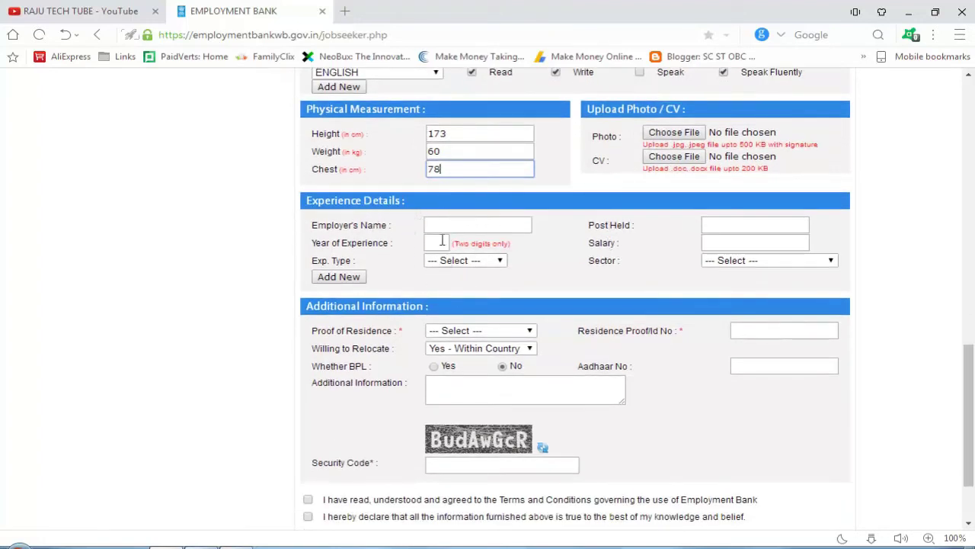
pyautogui.scroll(-1, 404, 320)
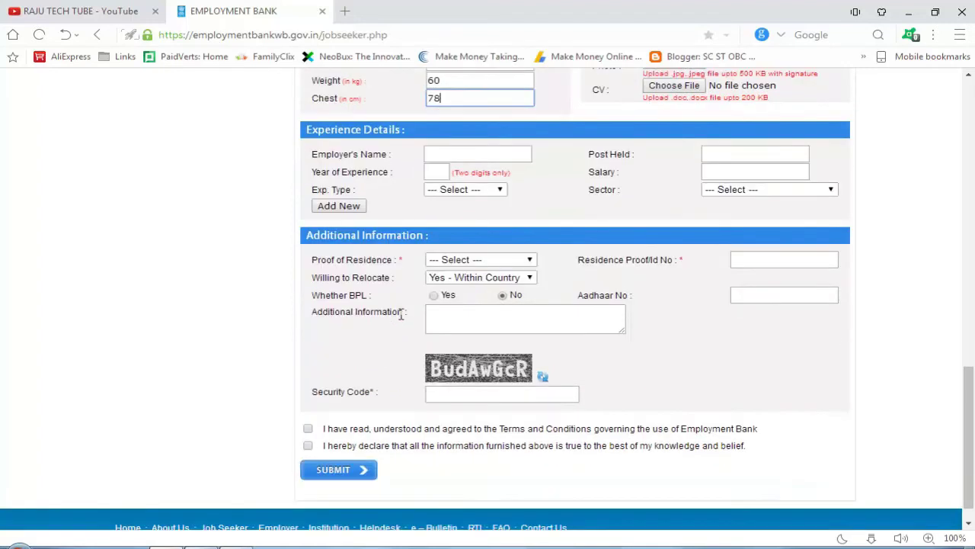
pyautogui.click(464, 263)
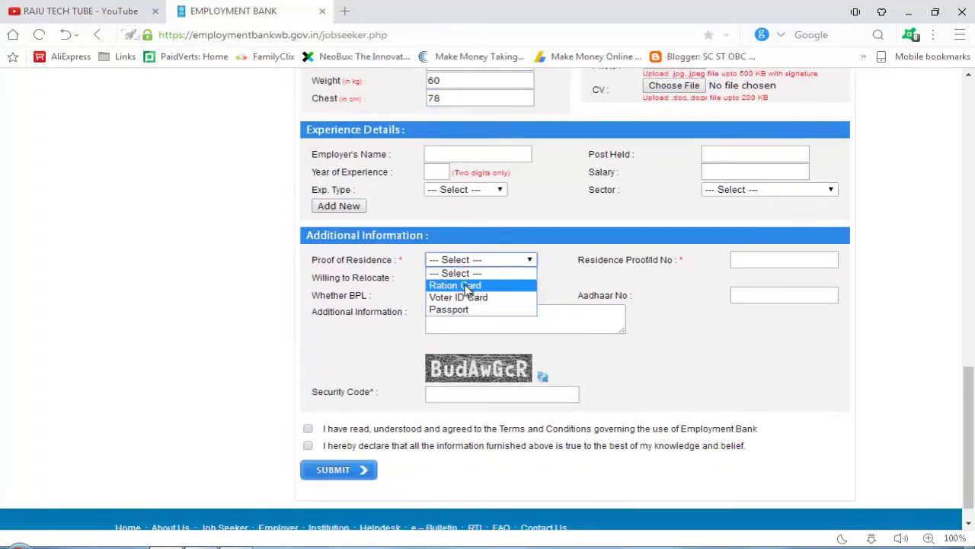
pyautogui.click(580, 282)
pyautogui.click(743, 261)
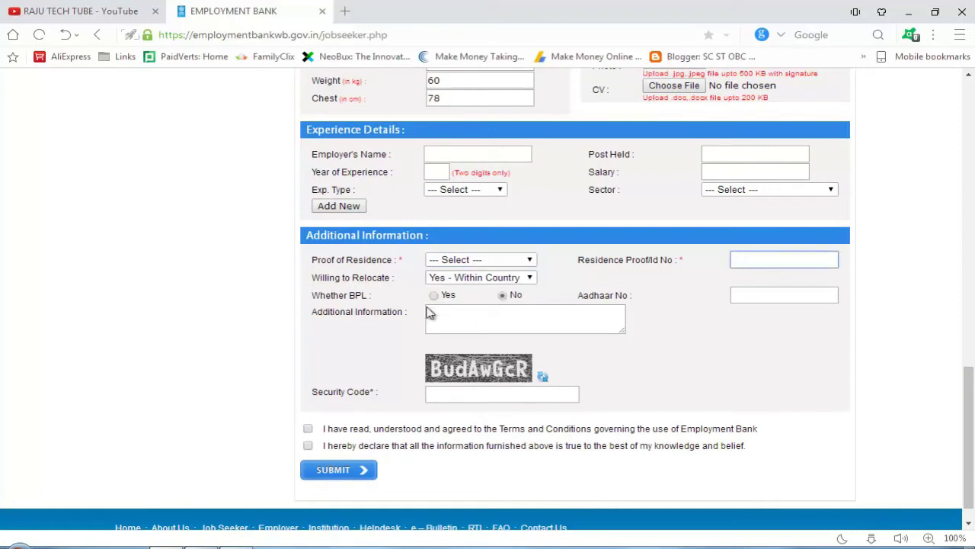
pyautogui.click(503, 296)
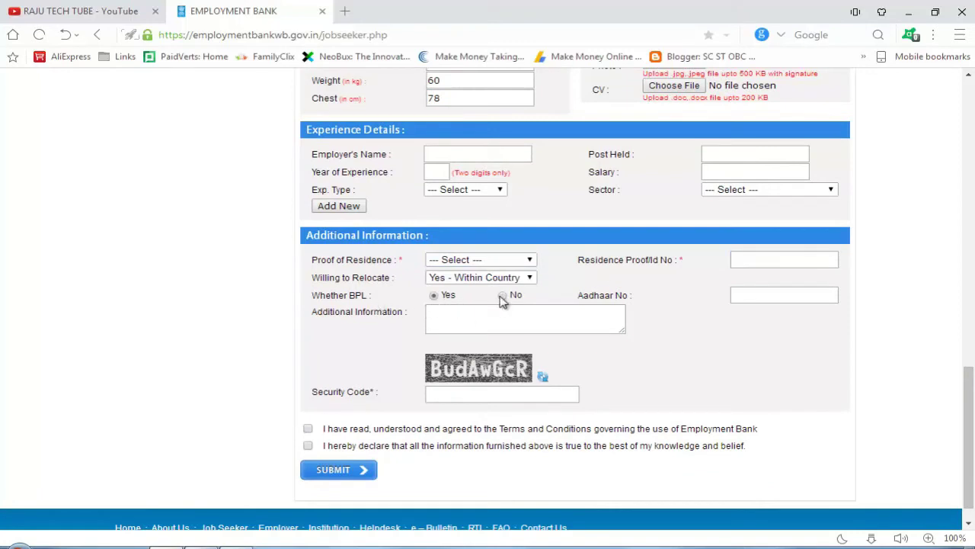
pyautogui.scroll(-1, 532, 313)
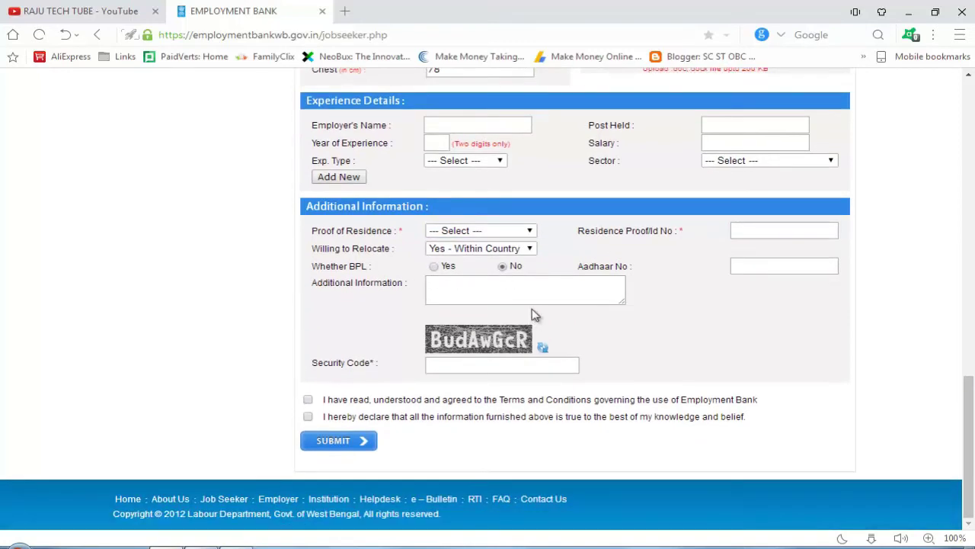
pyautogui.click(755, 267)
pyautogui.click(440, 363)
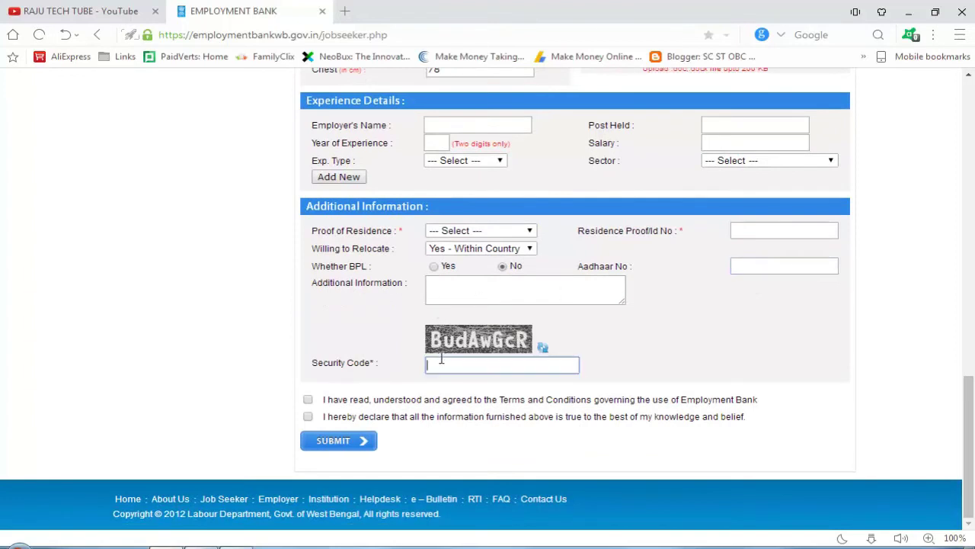
# Agree to the Terms and Conditions and the truthfulness declaration, and submit the enrolment form
pyautogui.click(307, 399)
pyautogui.click(308, 416)
pyautogui.click(326, 444)
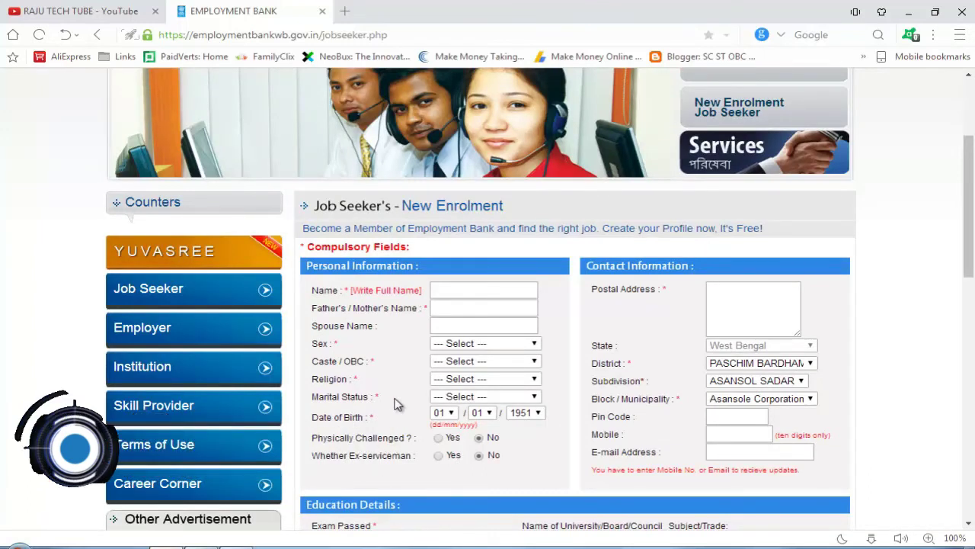
pyautogui.scroll(-3, 400, 402)
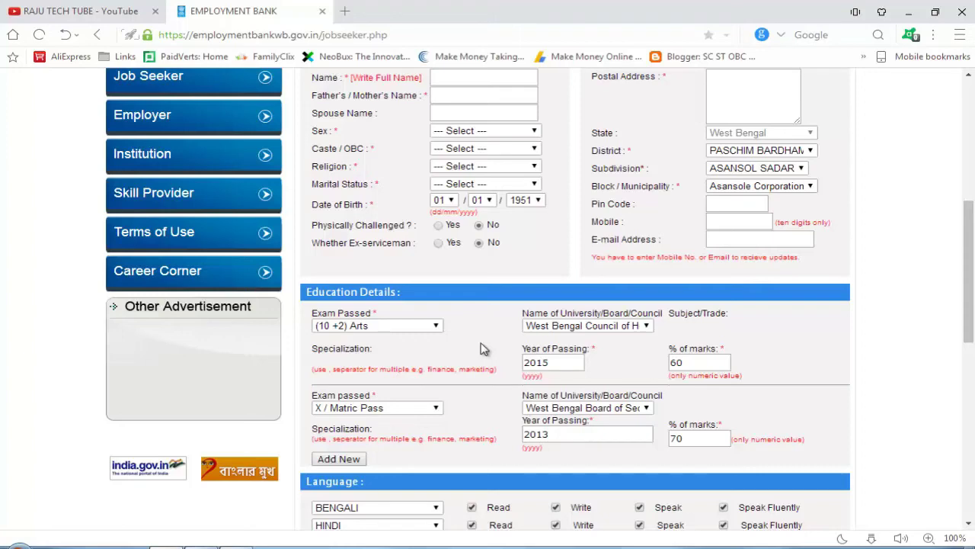
pyautogui.scroll(-8, 480, 349)
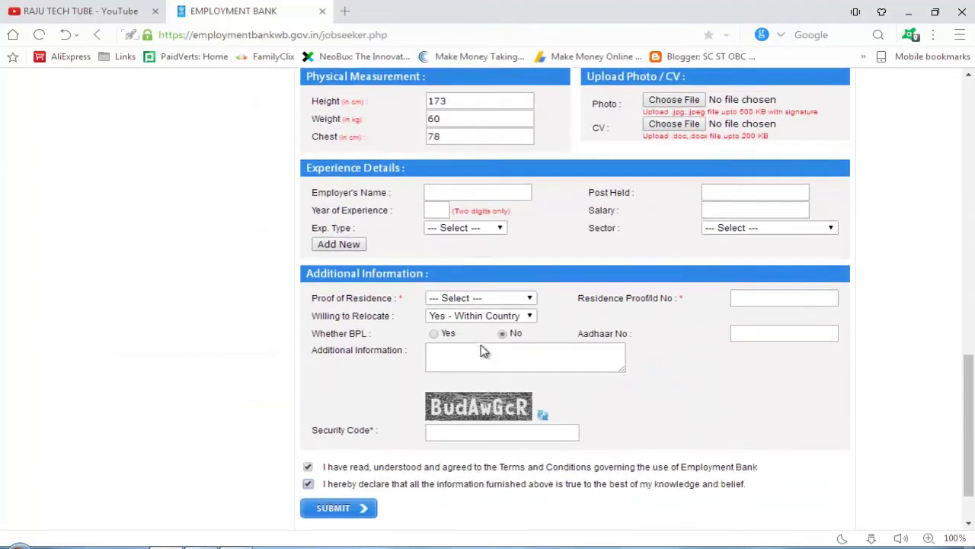